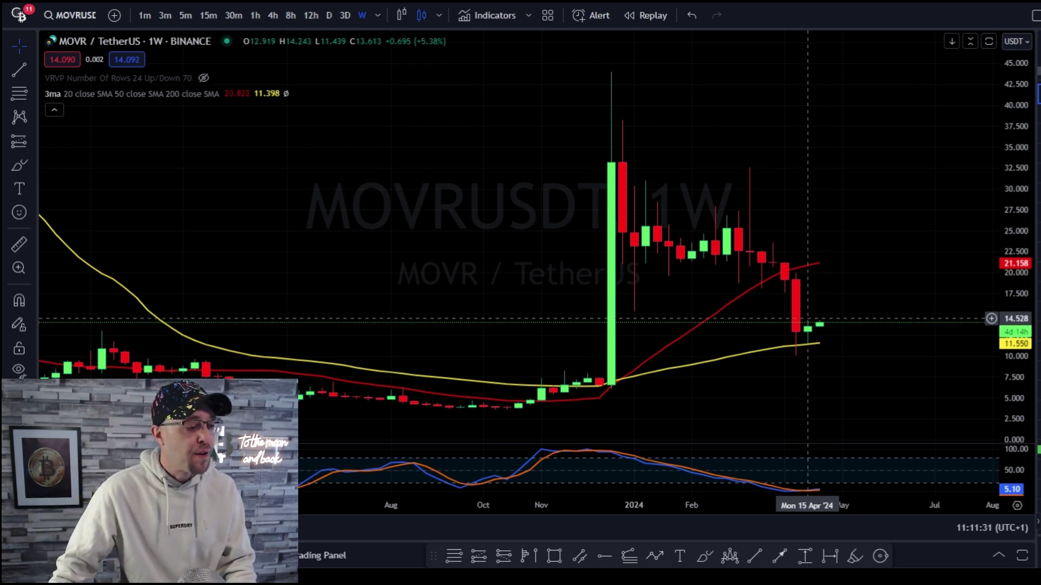
- Zoom in and briefly enlarge the Stoch RSI pane, then restore the price chart above it
scroll(802, 319, "up", 3)
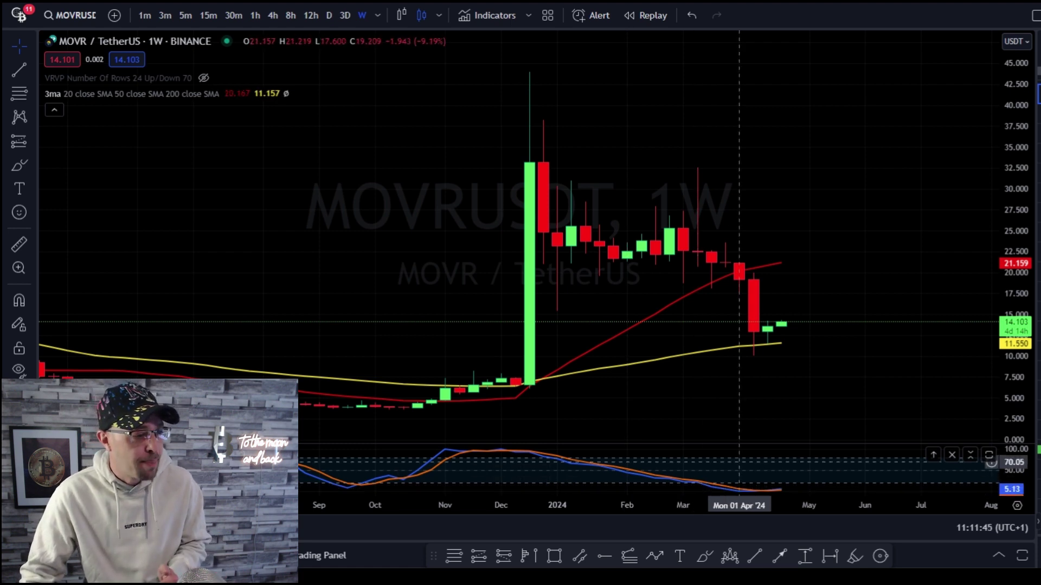
right_click(711, 471)
double_click(711, 464)
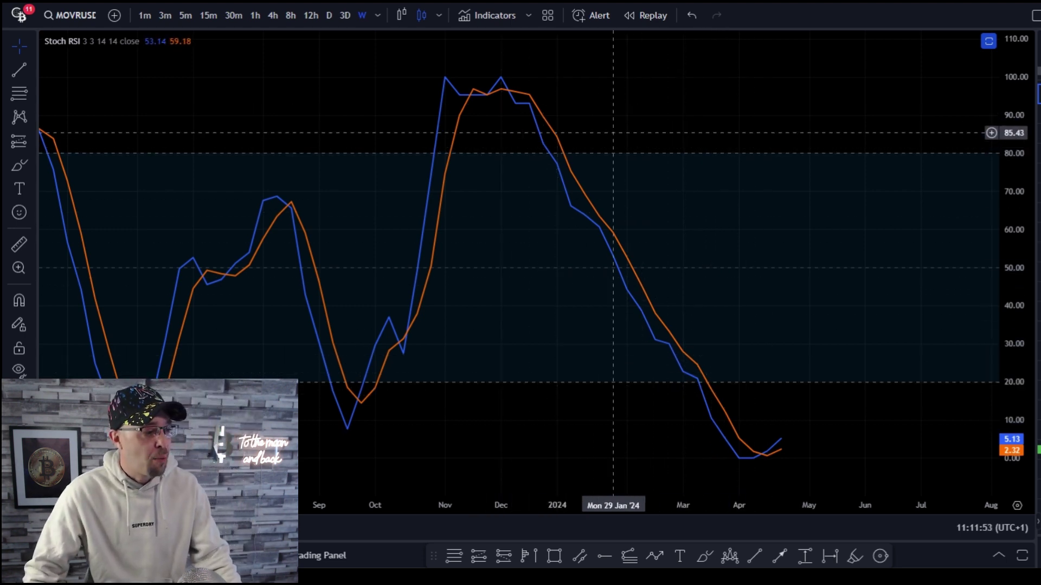
double_click(683, 117)
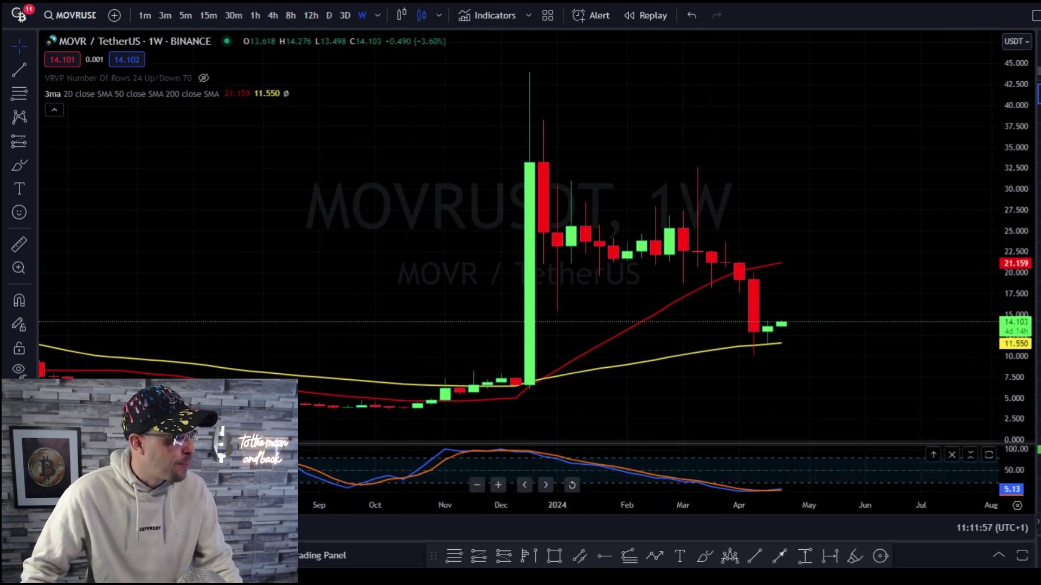
- Discard a trial price-range measurement, then draw the Fib from the October 2023 low to the 43.8 high
left_click(19, 244)
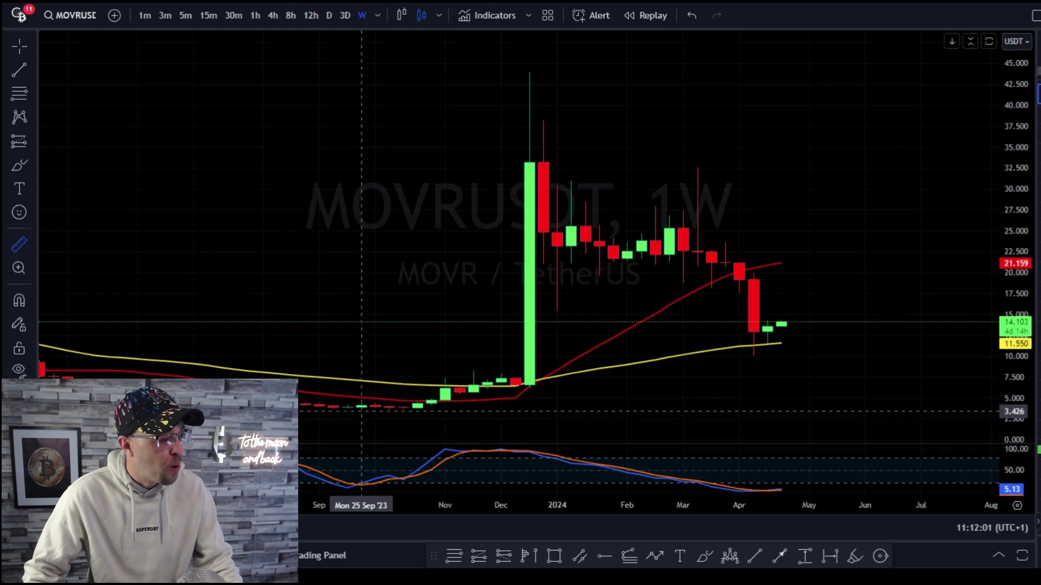
left_click(361, 410)
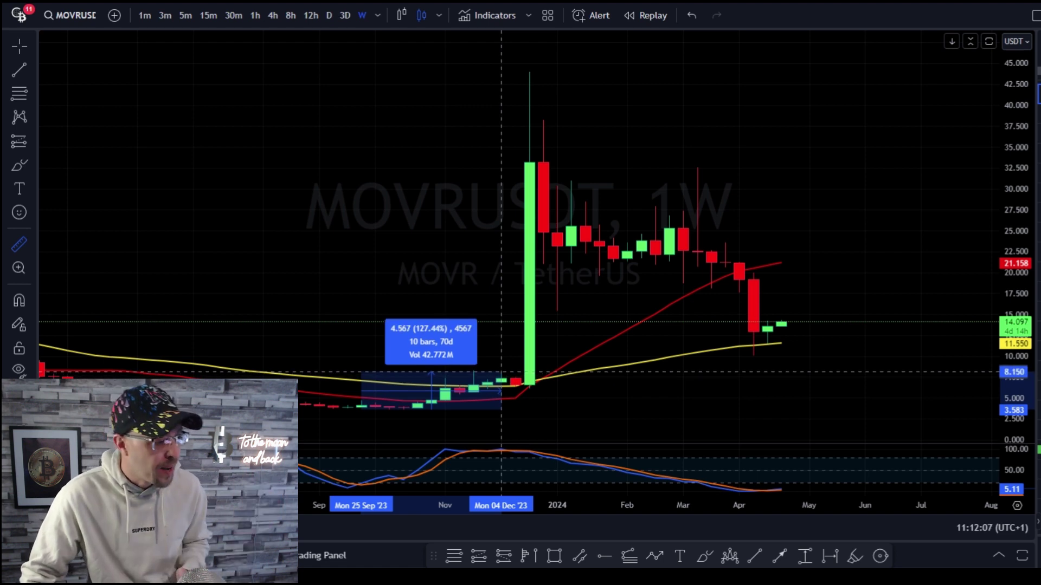
key("Escape")
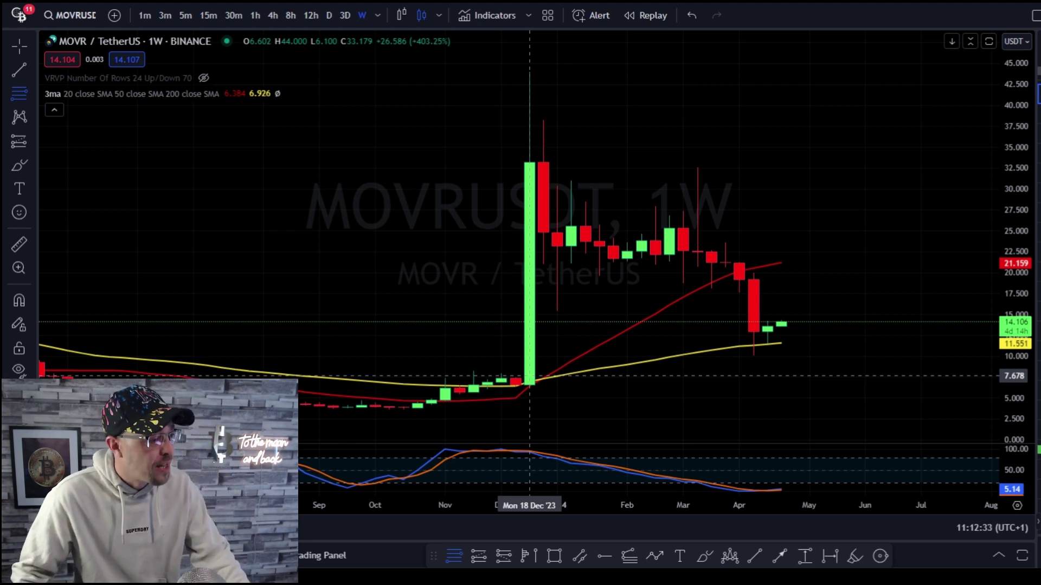
left_click(403, 410)
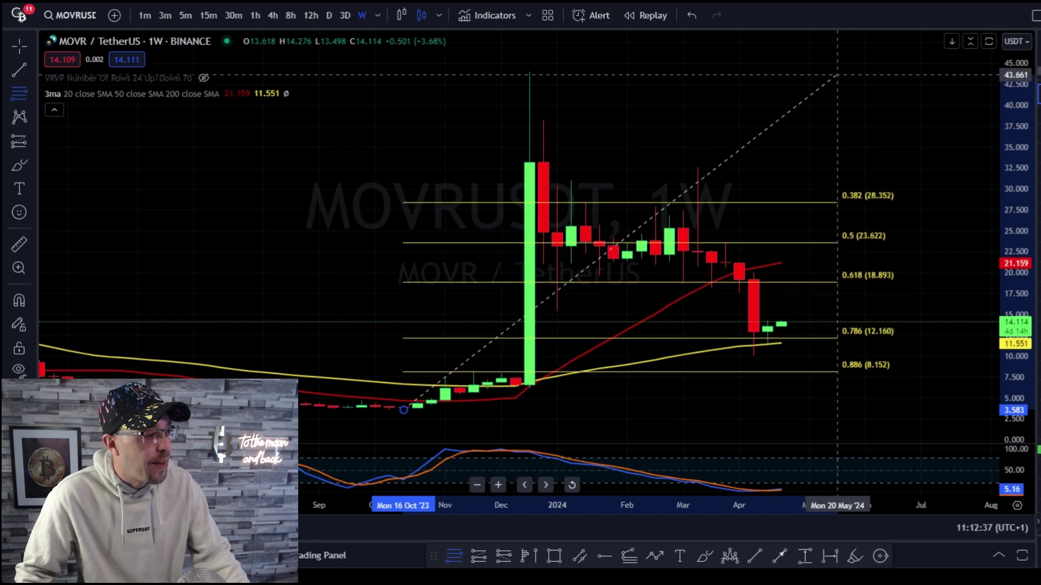
left_click(836, 73)
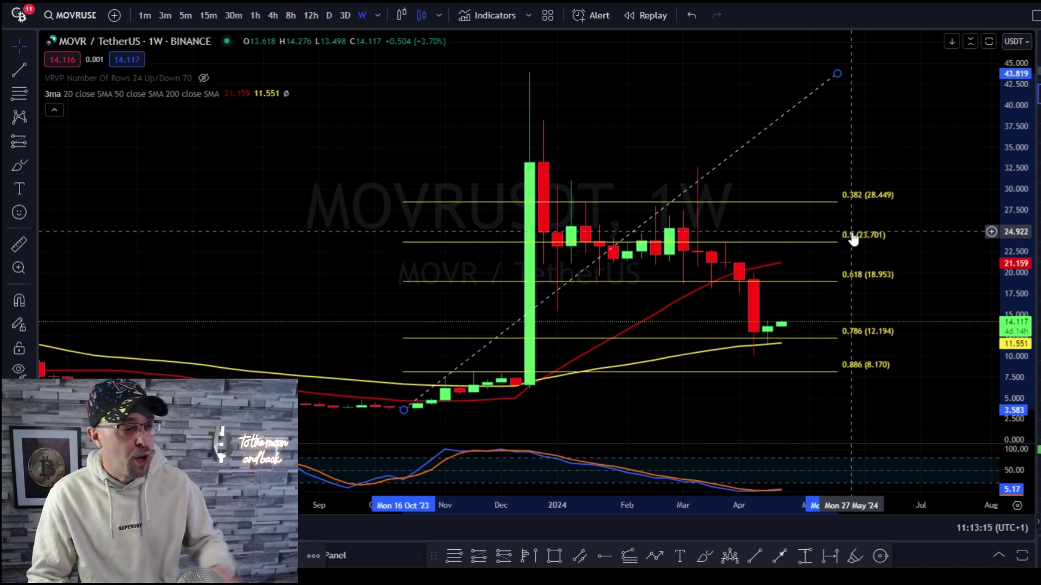
- Zoom out and draw a Fib retracement from the all-time high near 541.8 down to the recent lows
scroll(852, 239, "down", 8)
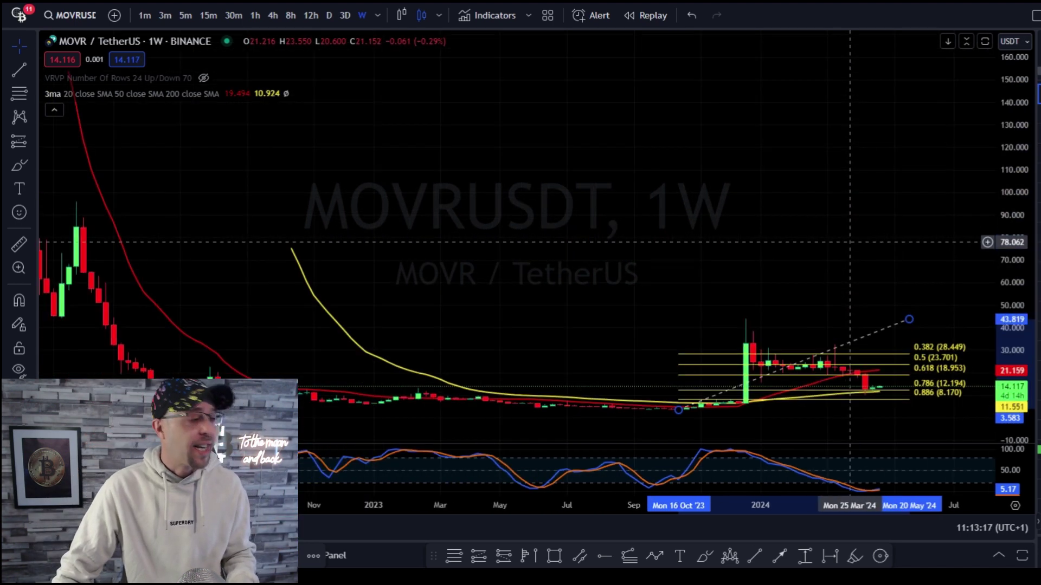
scroll(851, 243, "down", 2)
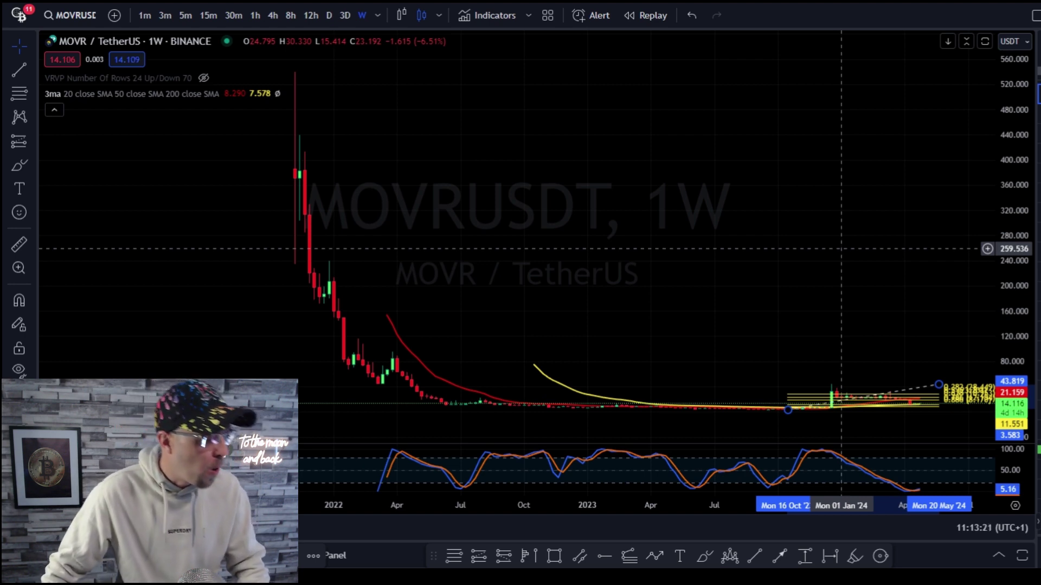
left_click(457, 556)
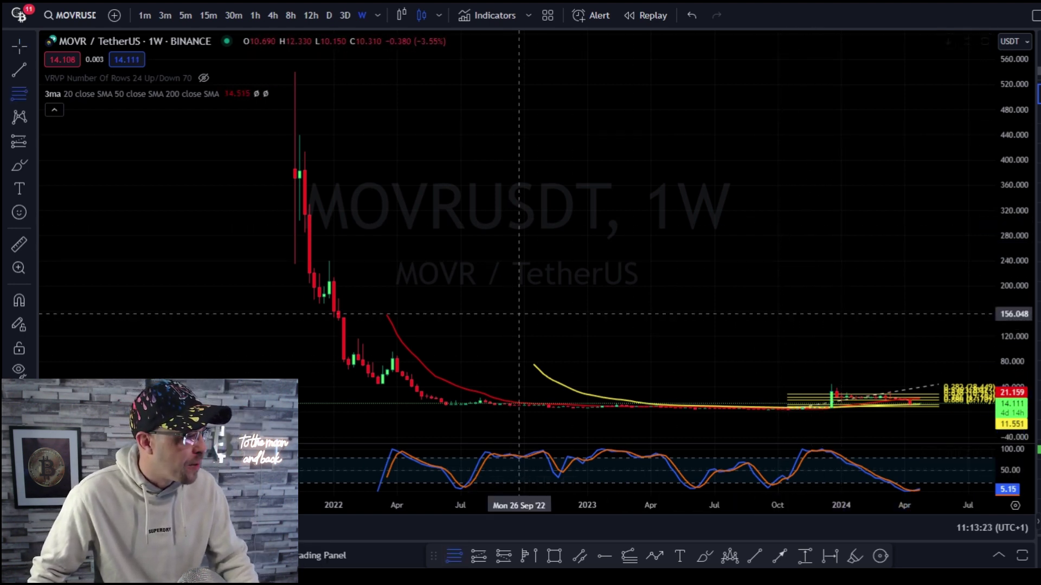
left_click(309, 71)
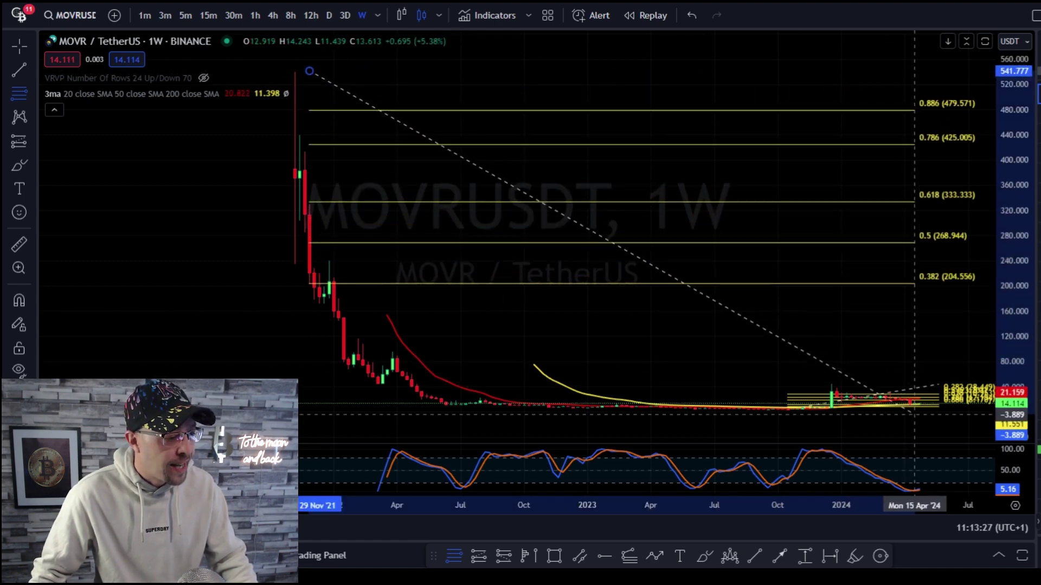
left_click(914, 414)
- Delete the smaller recent-rally retracement and extend the new retracement's end to July 2024
left_click_drag(914, 414, 768, 415)
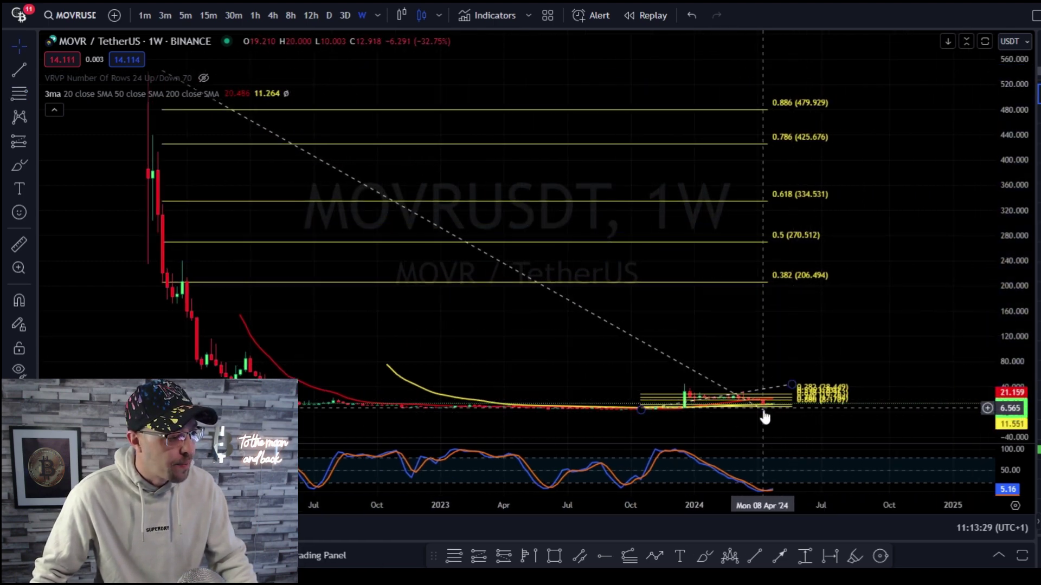
left_click(789, 387)
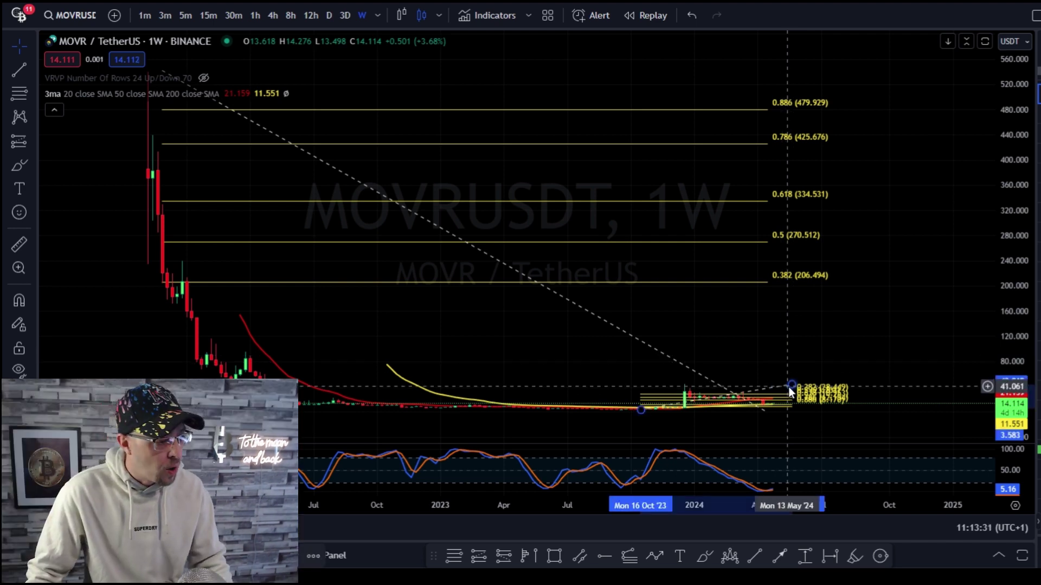
key("Delete")
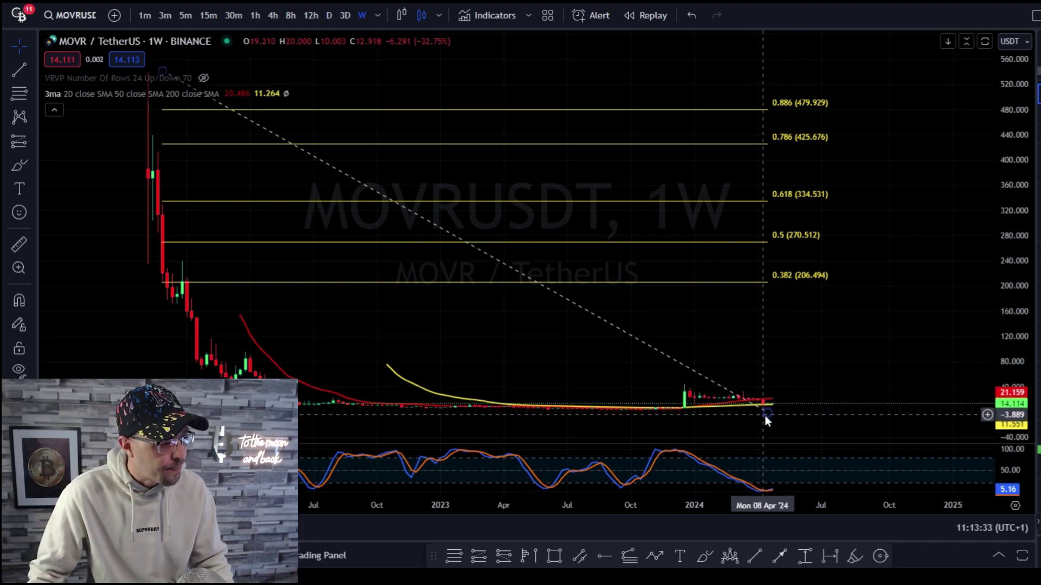
left_click_drag(766, 415, 826, 412)
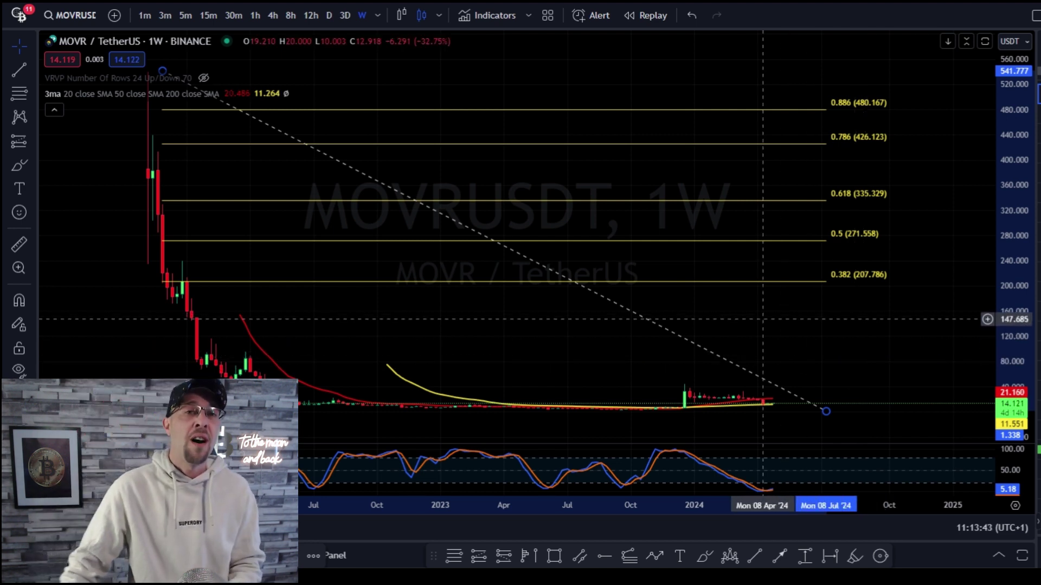
scroll(764, 320, "up", 2)
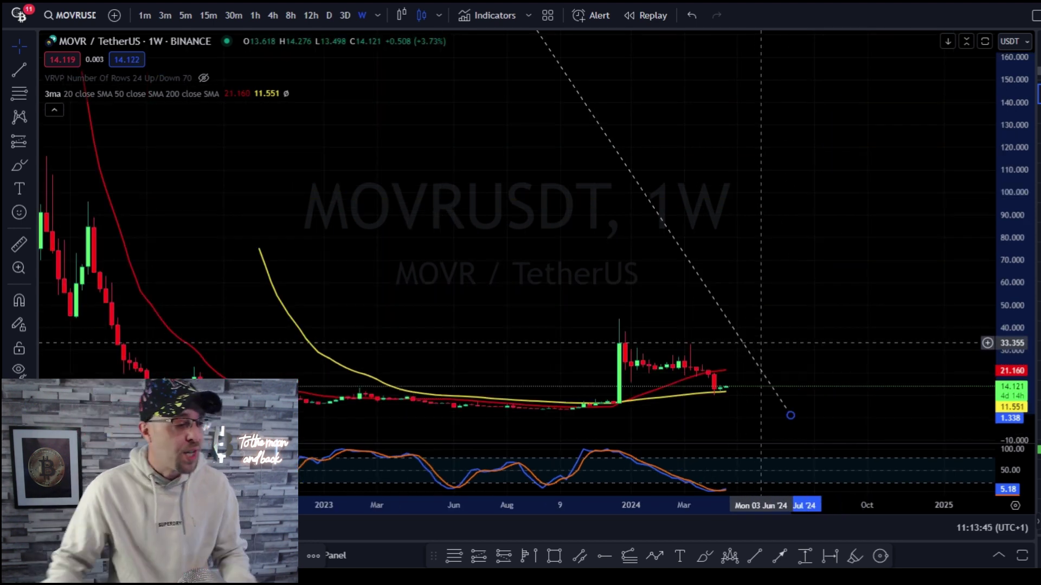
scroll(761, 342, "down", 2)
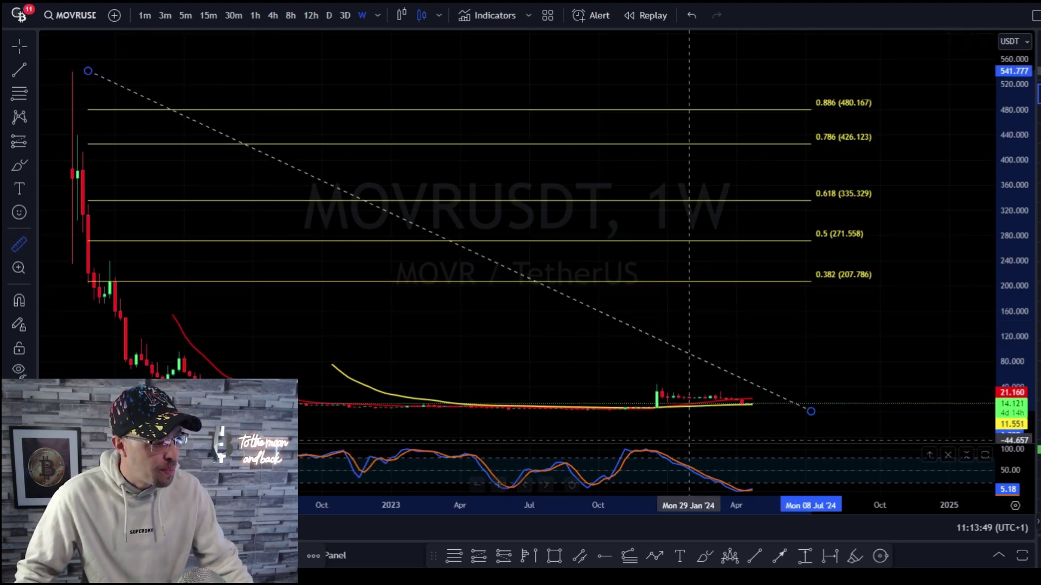
left_click(758, 404)
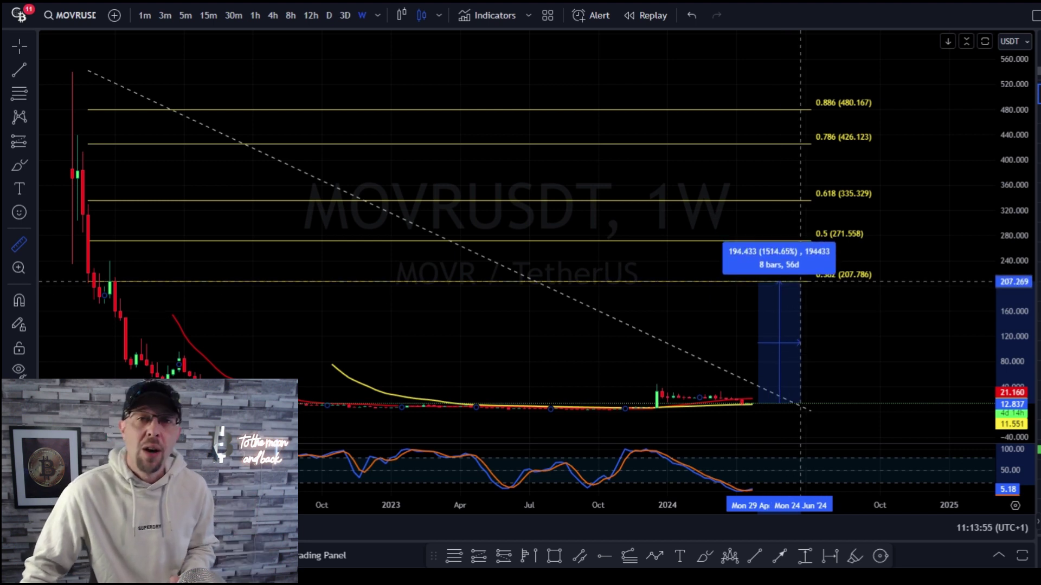
left_click(800, 281)
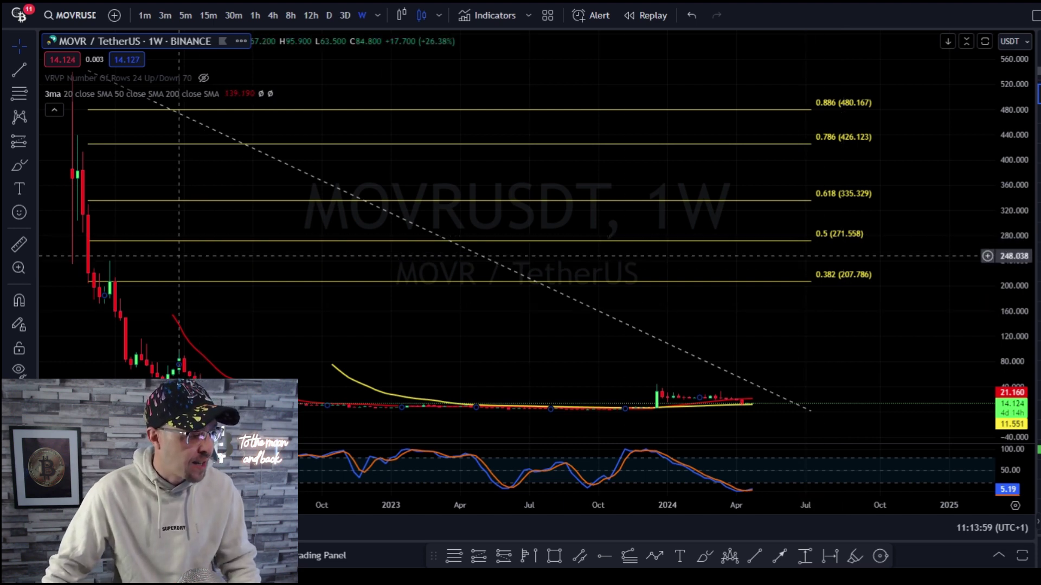
key("shift")
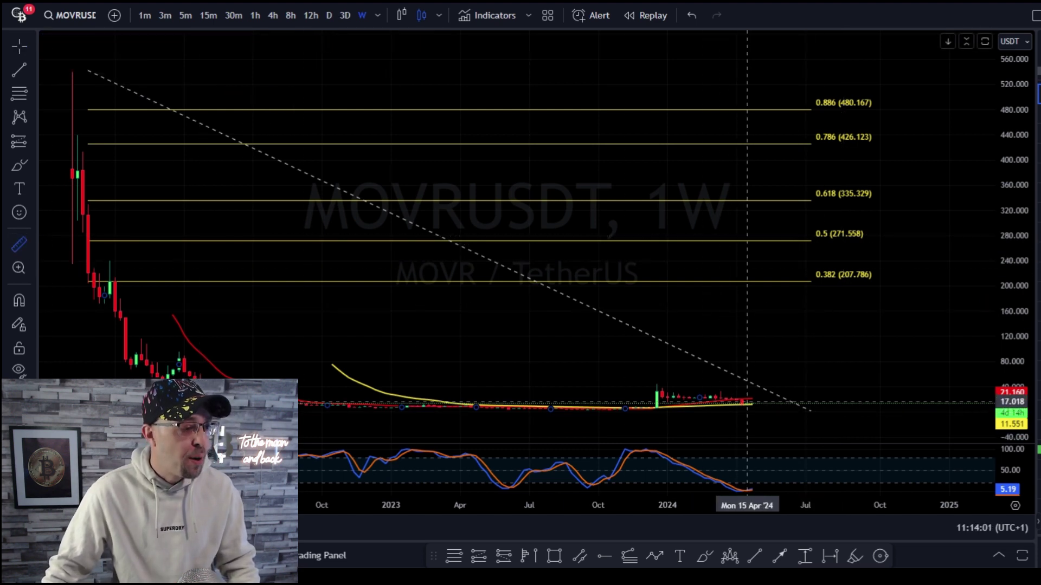
left_click(753, 403)
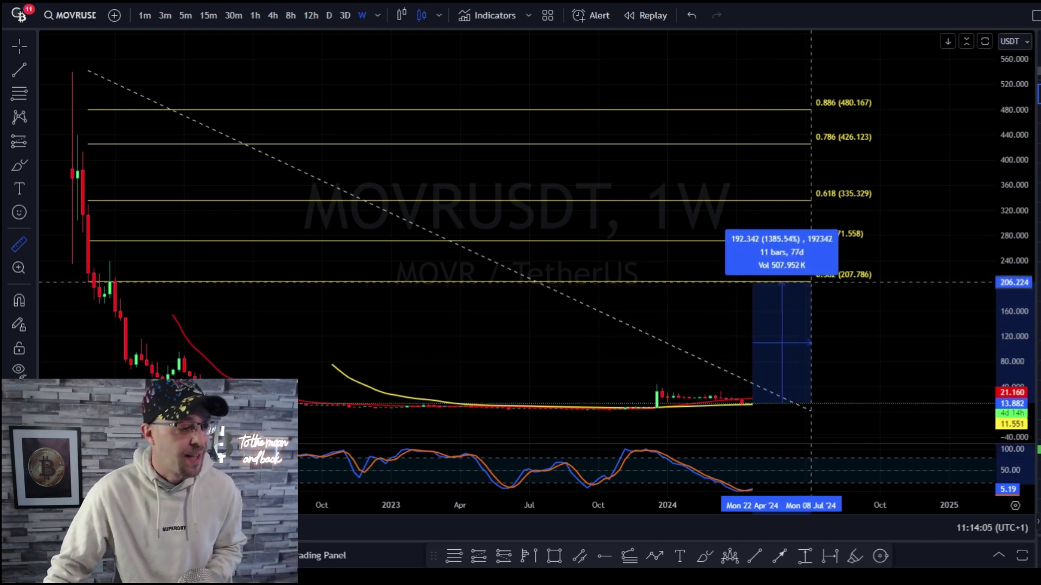
left_click(811, 283)
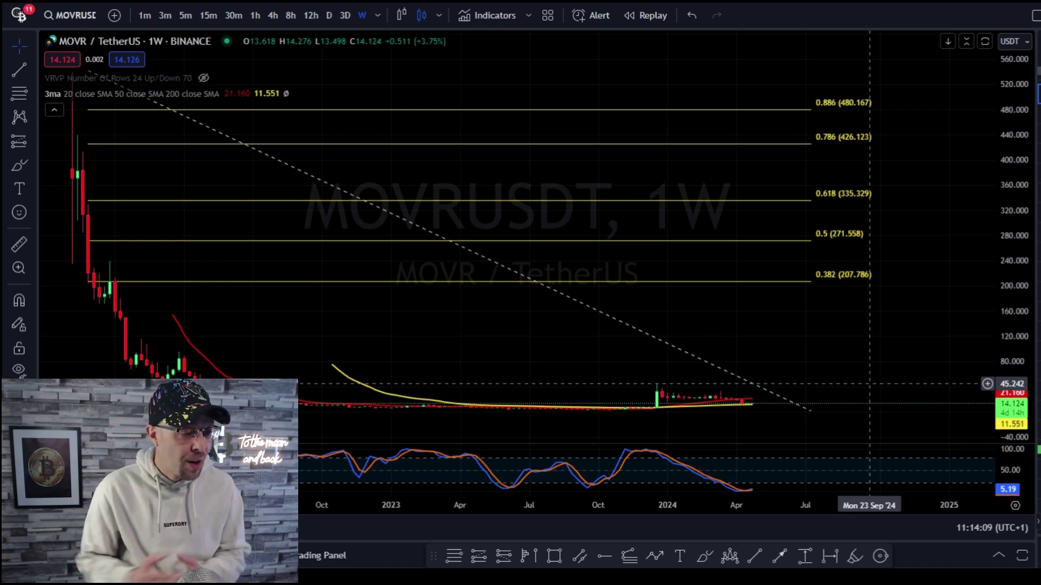
scroll(165, 251, "up", 5)
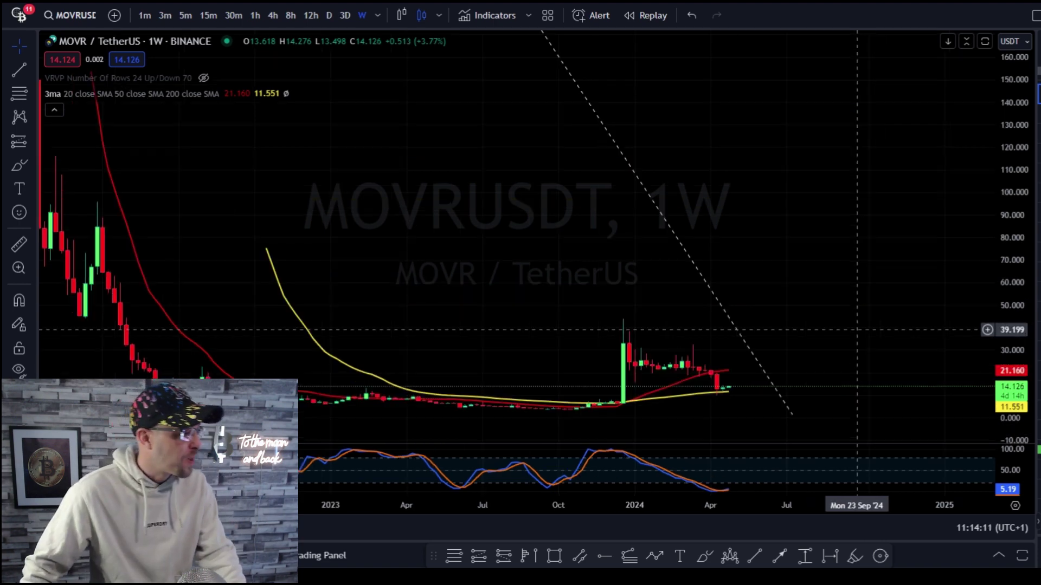
left_click(19, 245)
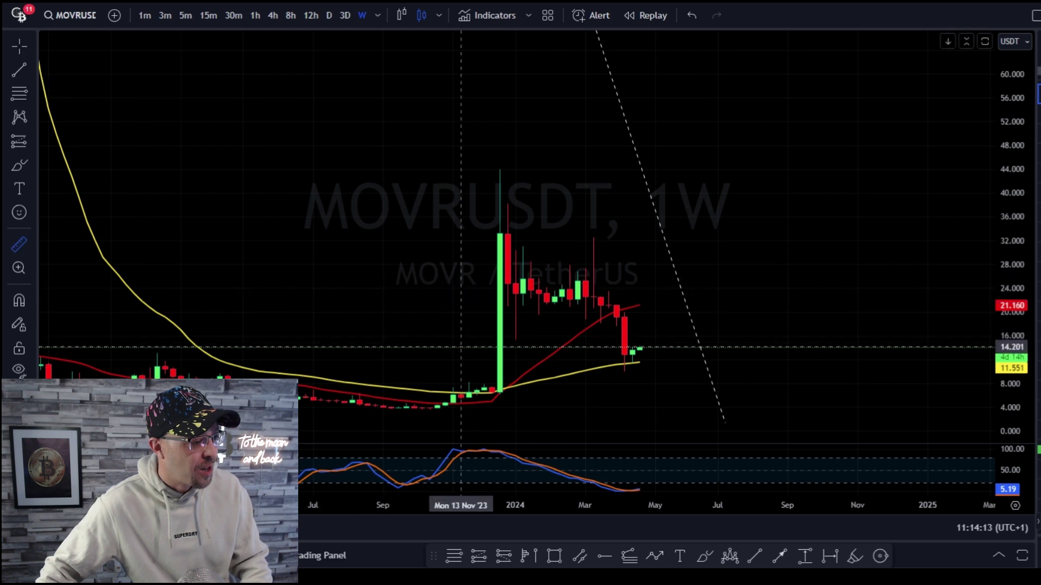
left_click(647, 348)
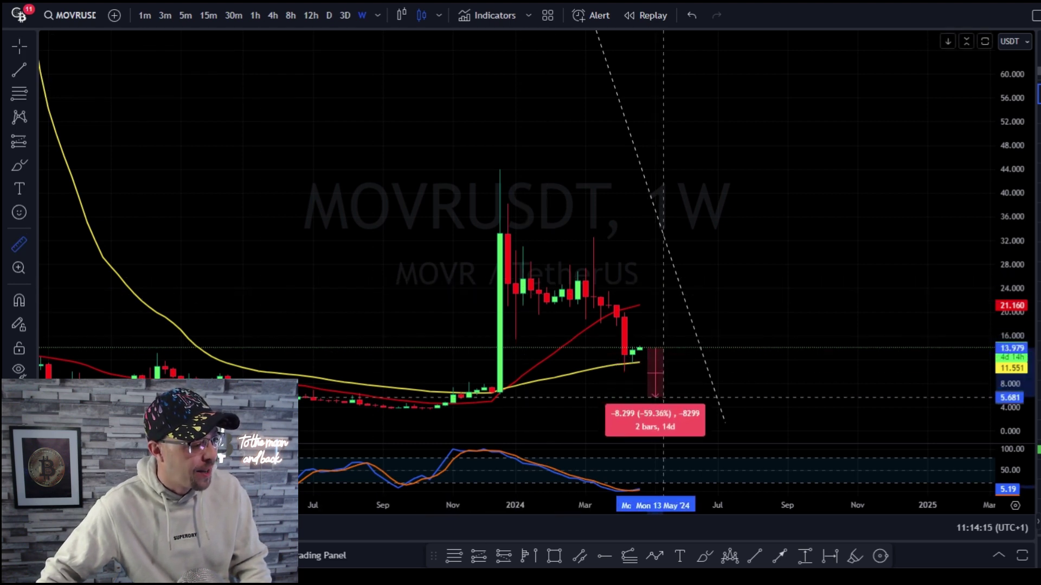
left_click(671, 407)
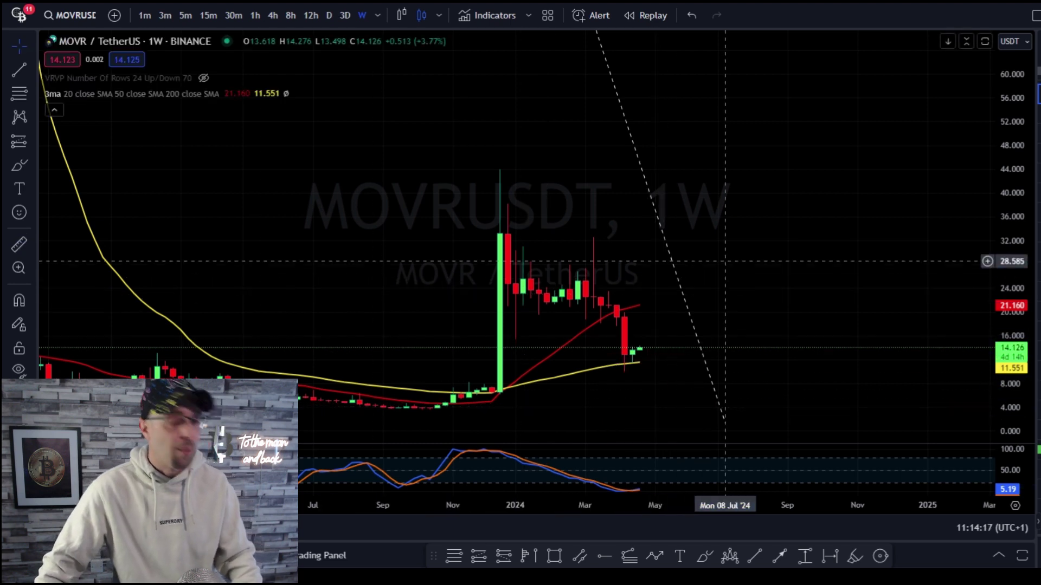
scroll(758, 271, "down", 5)
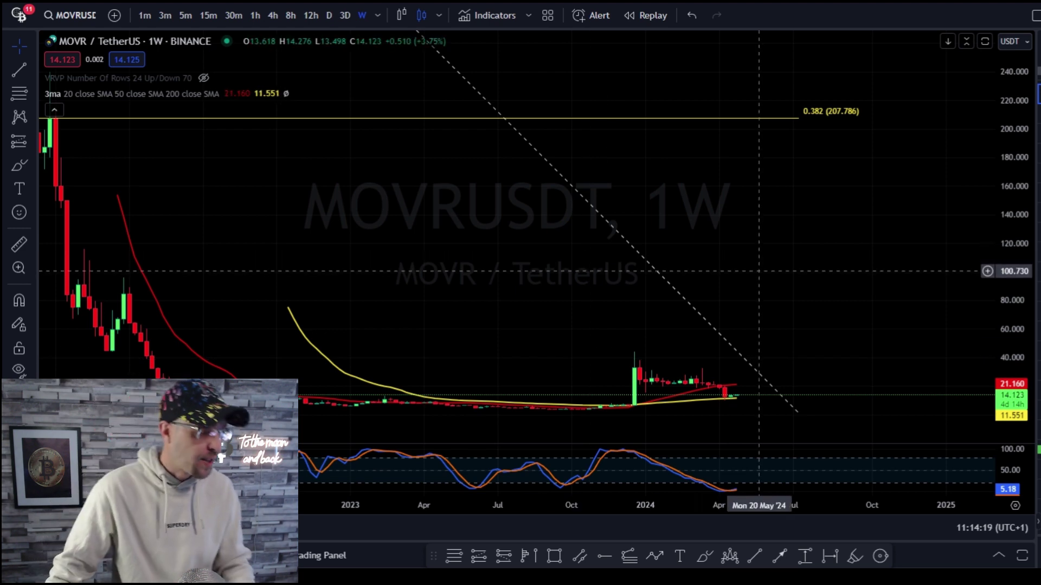